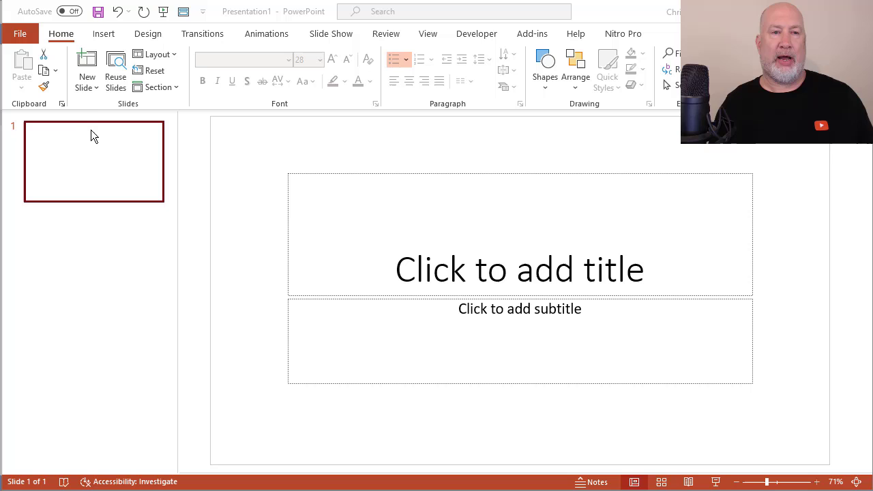
Step: Add a slide with the Two Content layout and open the stock image library for its left content placeholder
click(93, 85)
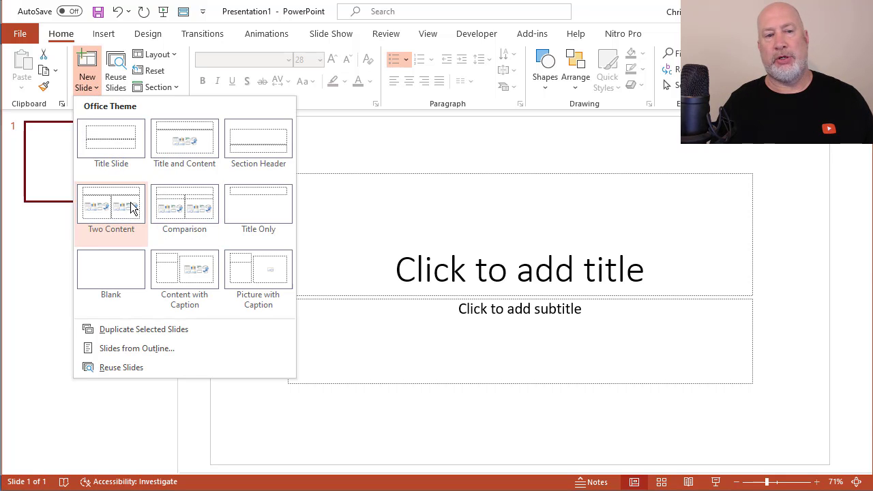
click(131, 208)
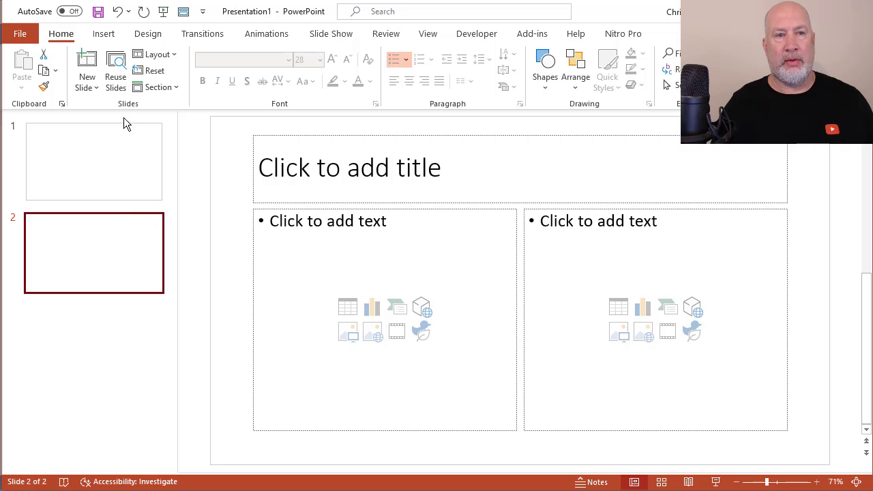
click(298, 254)
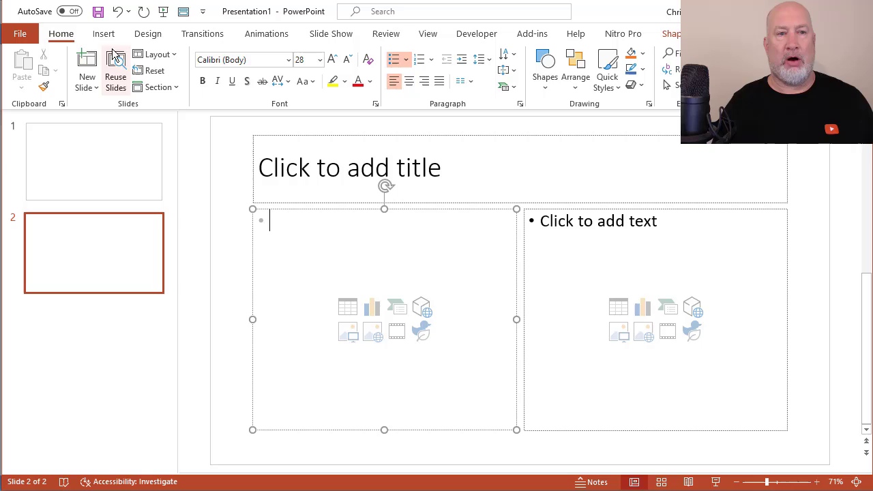
click(104, 33)
click(132, 92)
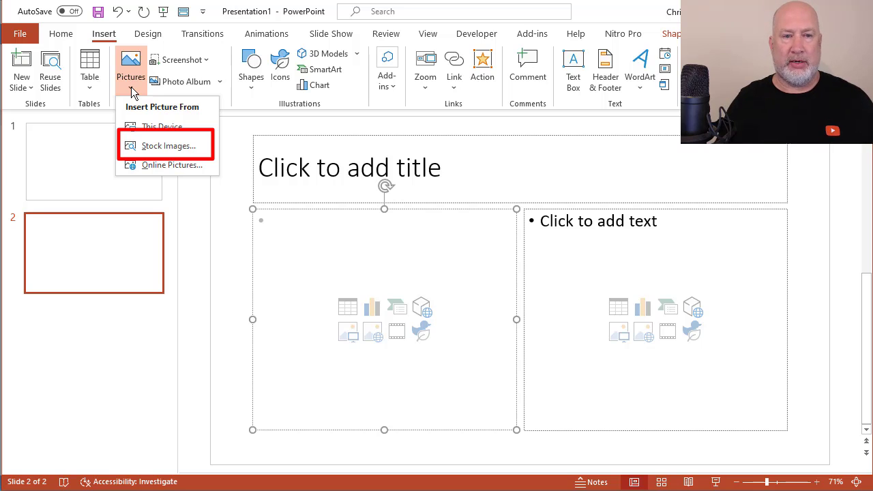
click(147, 144)
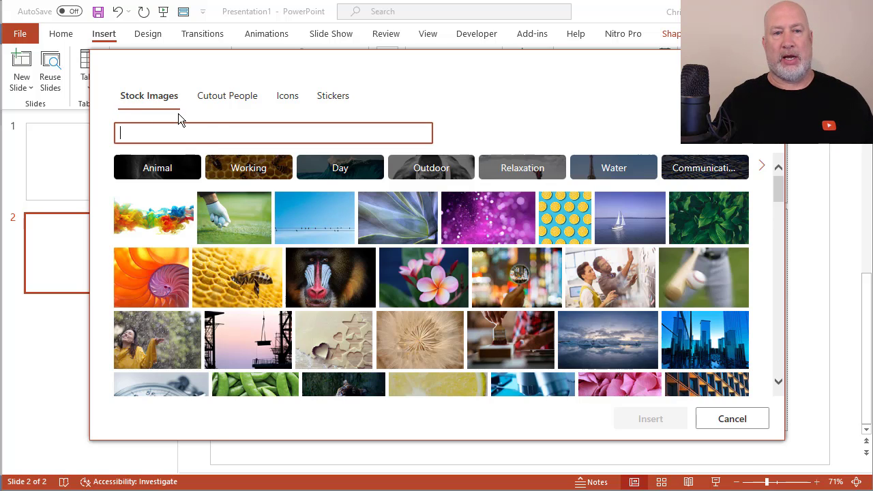
Step: Look through the Cutout People, Icons and Stickers collections, filtering the cutouts by two different models, and return to Stock Images
click(232, 97)
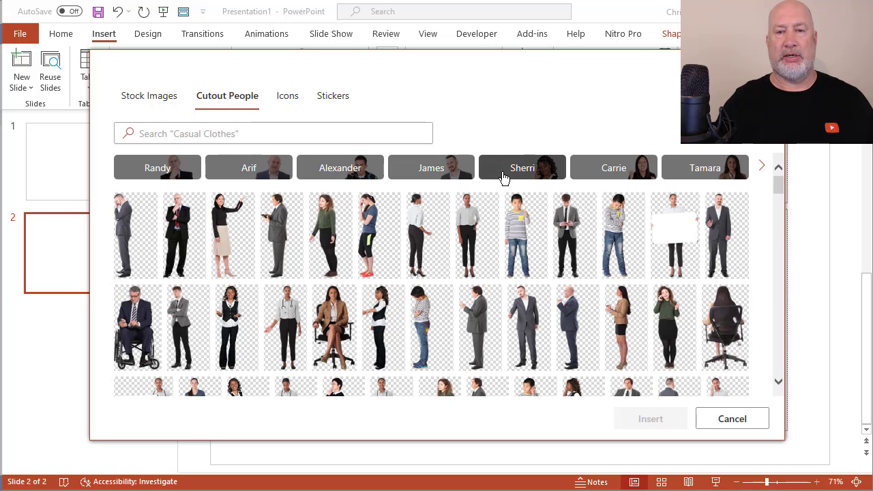
click(617, 172)
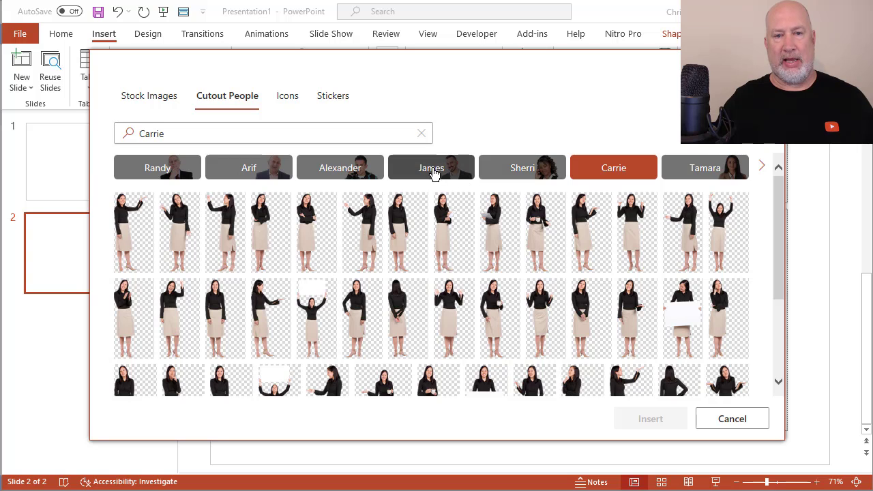
click(435, 172)
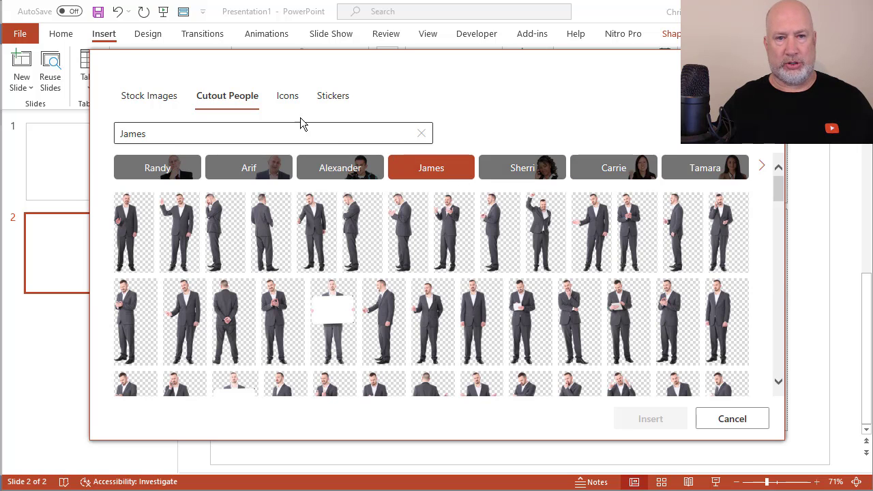
click(287, 98)
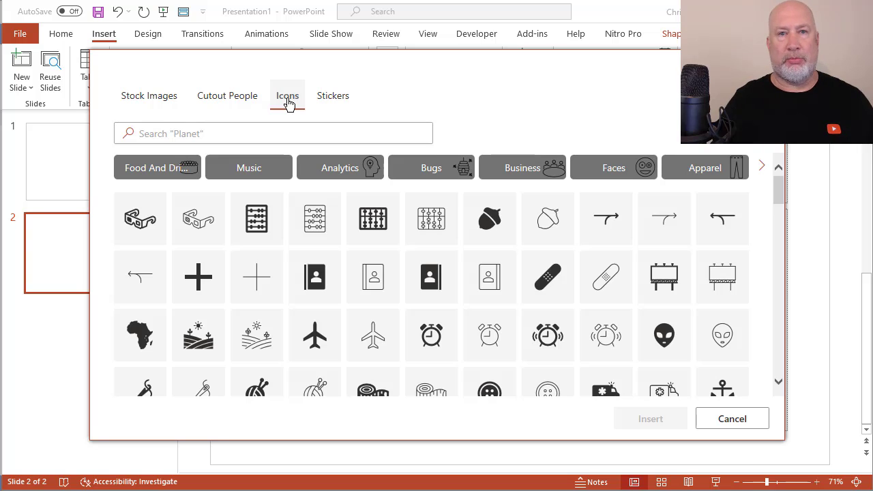
click(332, 104)
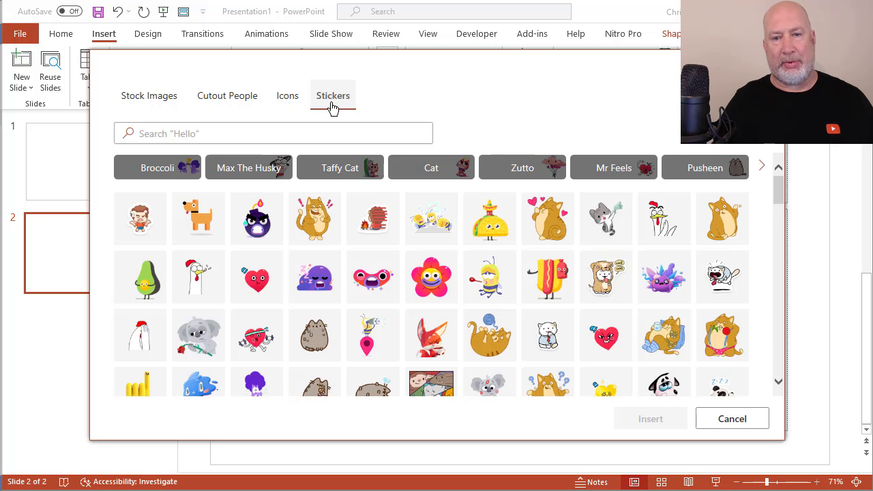
click(157, 109)
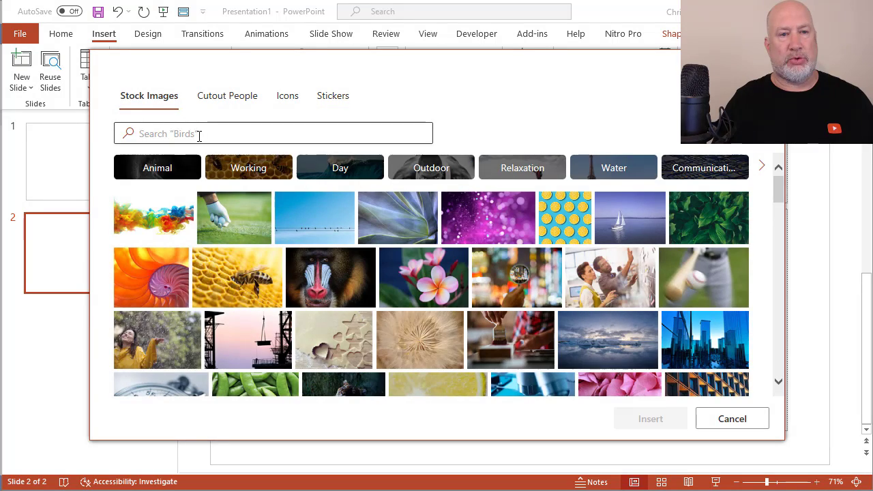
Step: Search the stock images for "cat" and for "dog"
click(199, 135)
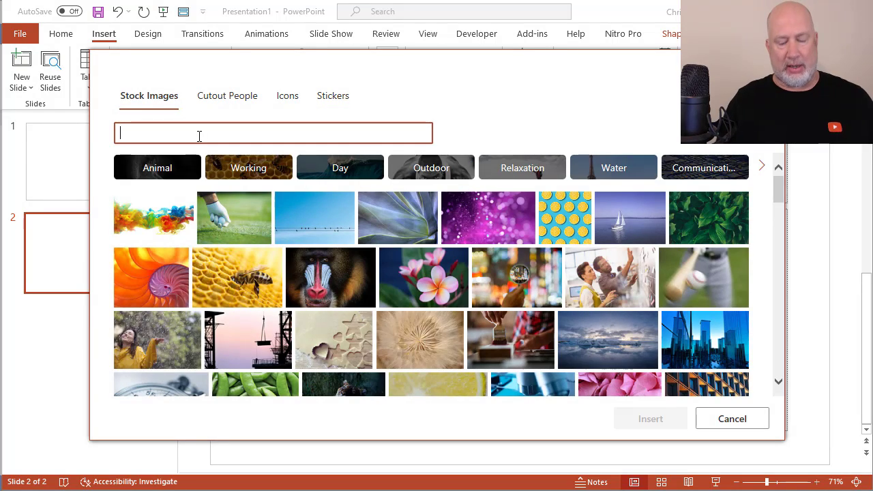
text(cat)
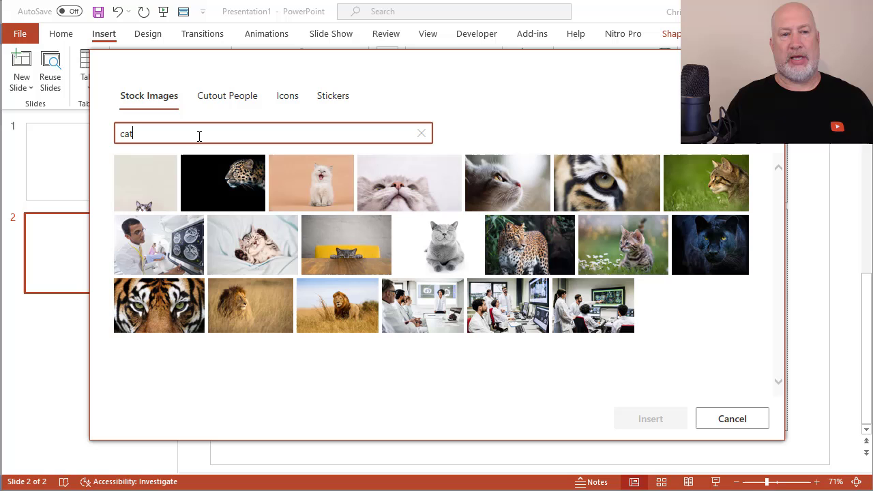
key(BackSpace)
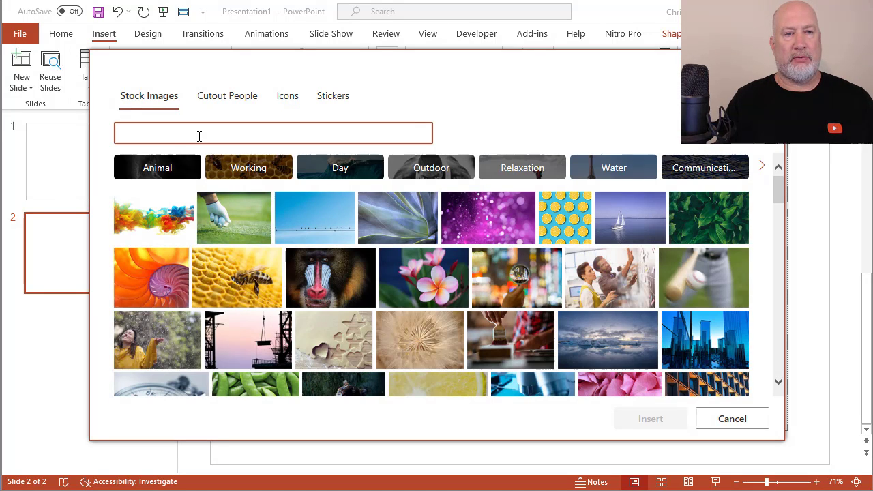
text(dog)
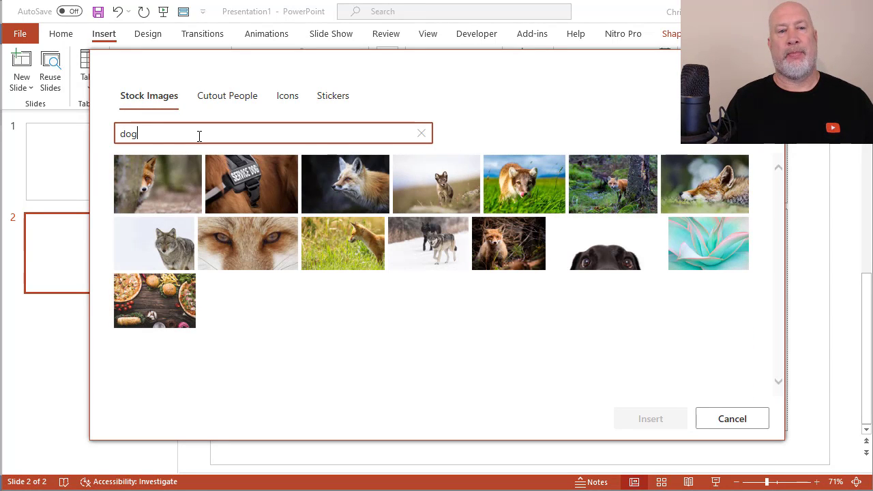
Step: Search the stock images for "city" and insert the photo of three people talking at a wooden table
key(BackSpace)
key(BackSpace)
key(BackSpace)
text(city)
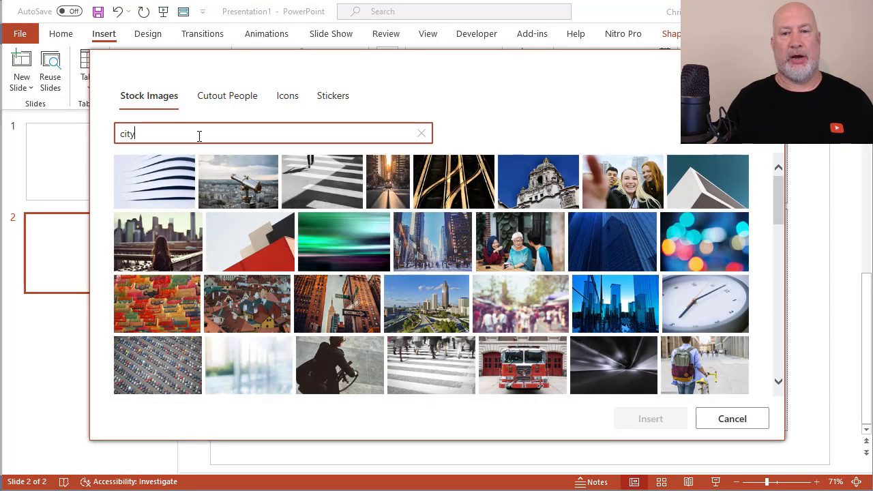
click(525, 253)
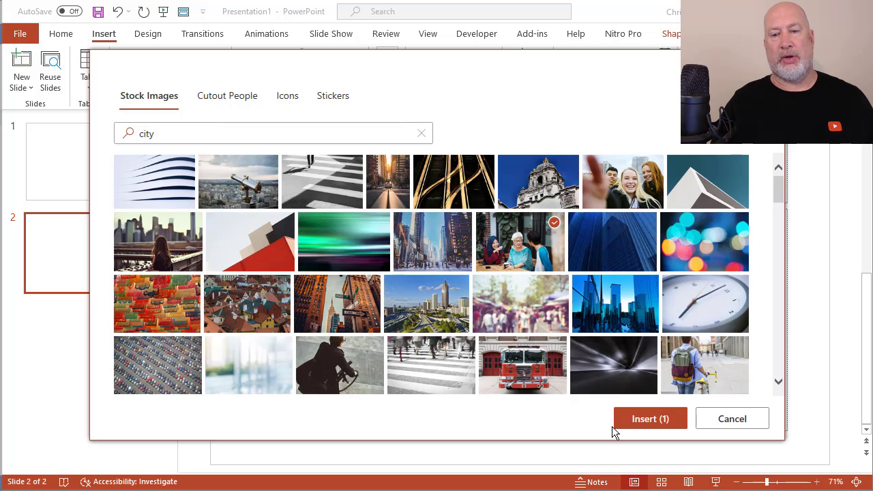
click(644, 418)
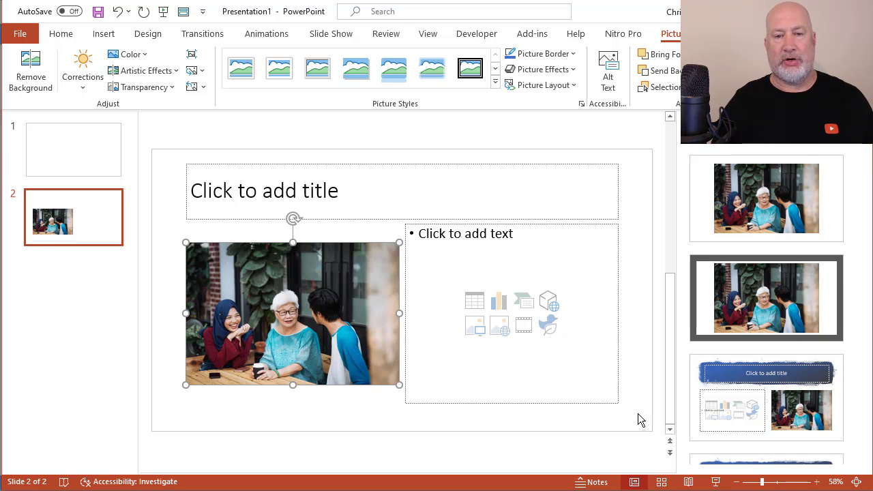
Step: Insert the stock photo of students around a library table into the slide's right content placeholder
click(180, 234)
click(450, 334)
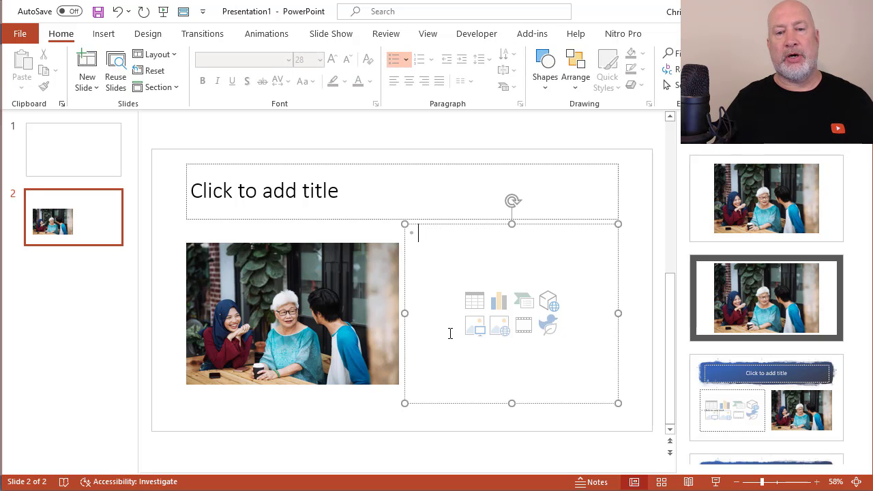
click(104, 33)
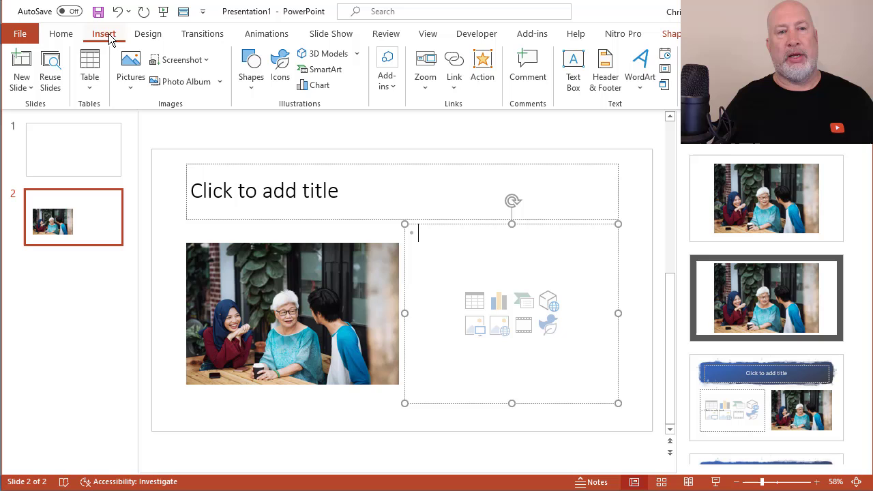
click(131, 75)
click(159, 146)
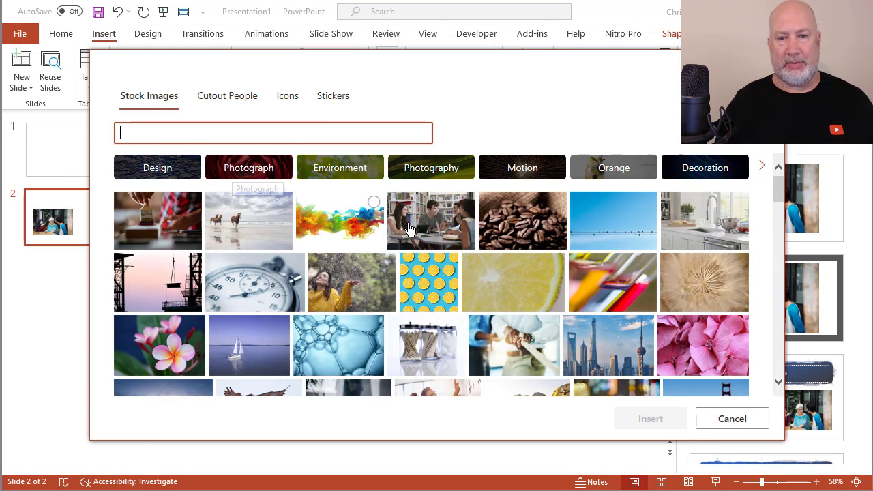
click(413, 233)
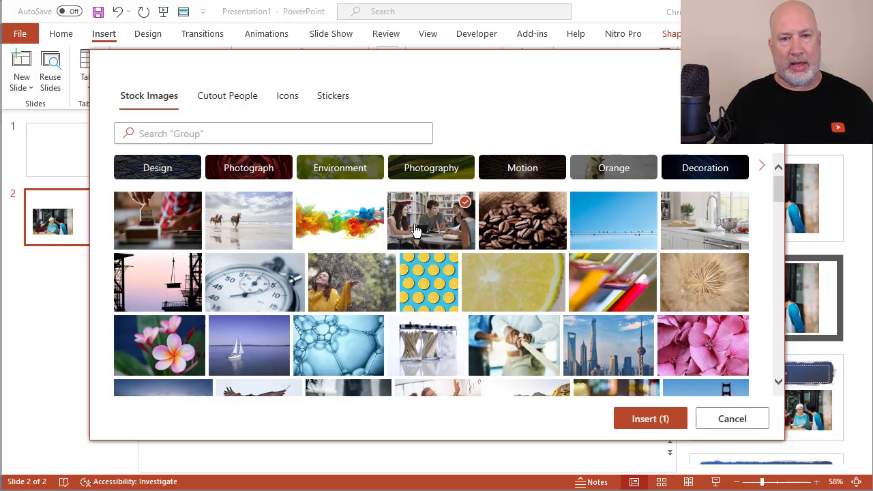
click(640, 419)
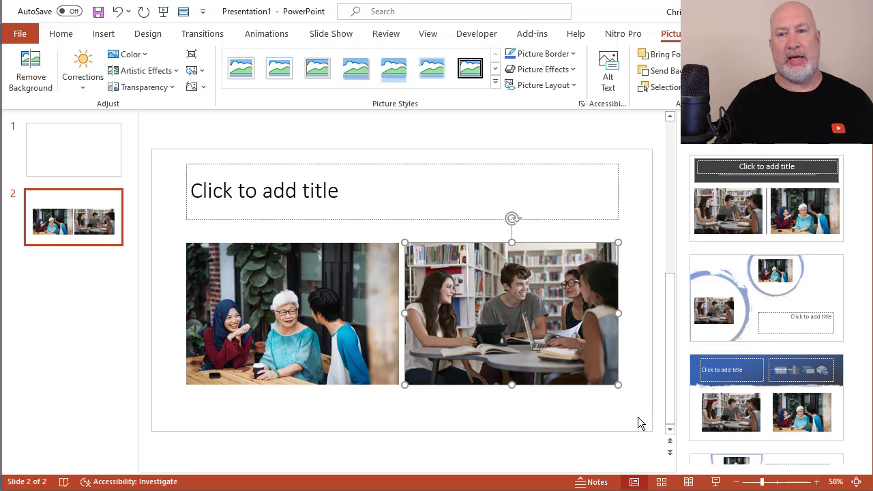
Step: Try the blue circles and blue banner design ideas, and apply the one with both photos in circles beside the title and text
click(707, 313)
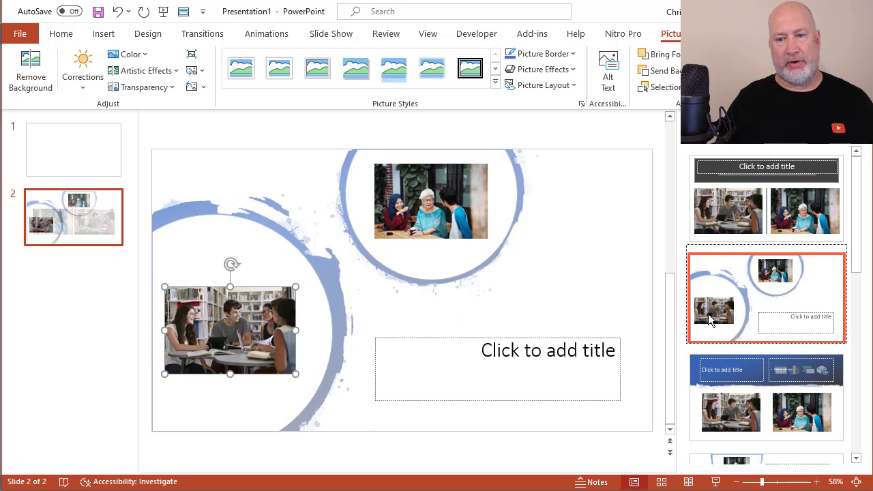
click(739, 409)
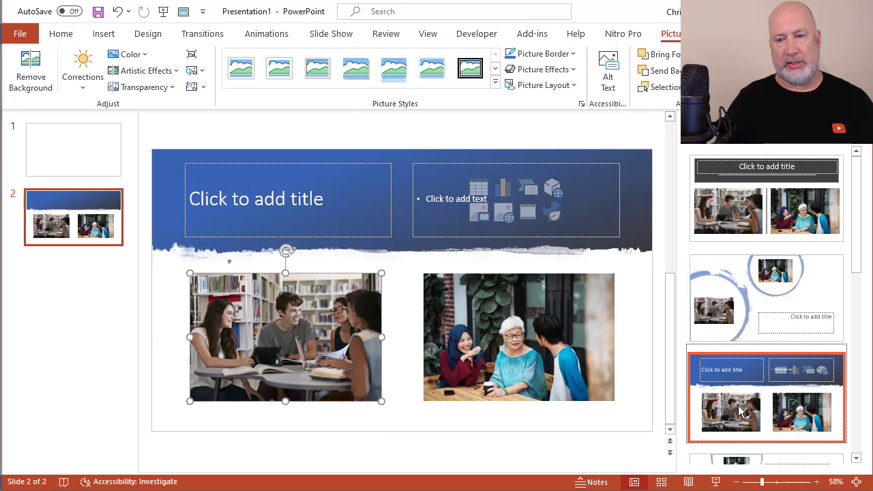
scroll(740, 409, down, 1)
click(739, 409)
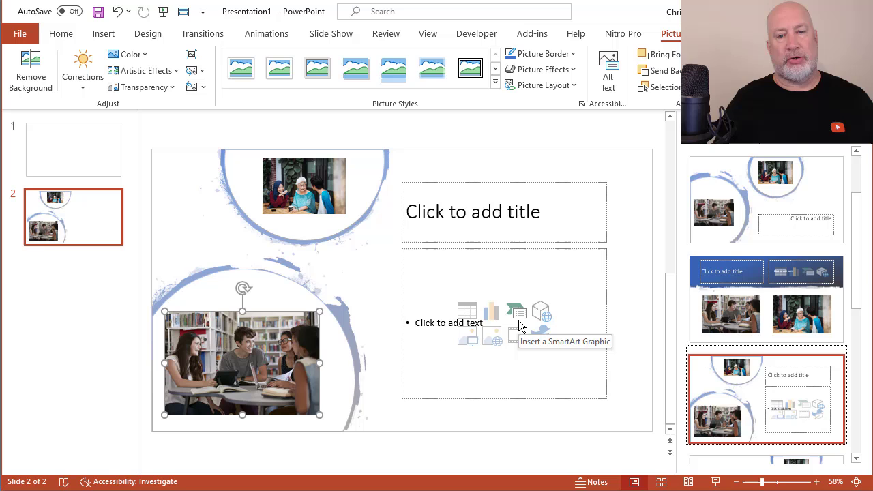
Step: Switch to the Word document and insert the stock photo of the bird of prey with spread wings below the existing text
key(alt+Tab)
key(Tab)
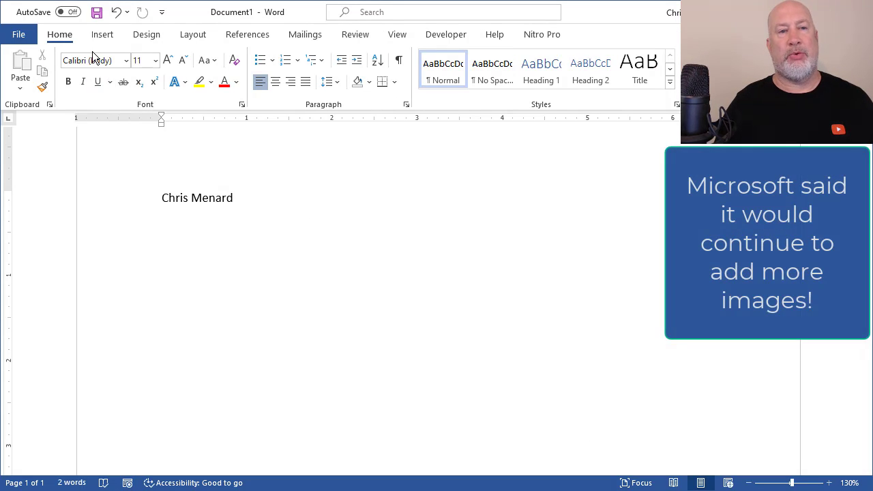
click(101, 35)
click(140, 87)
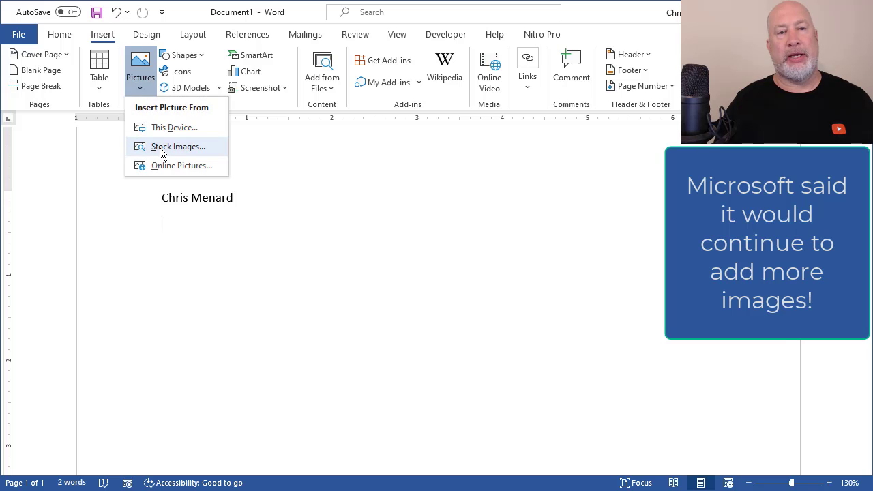
click(160, 147)
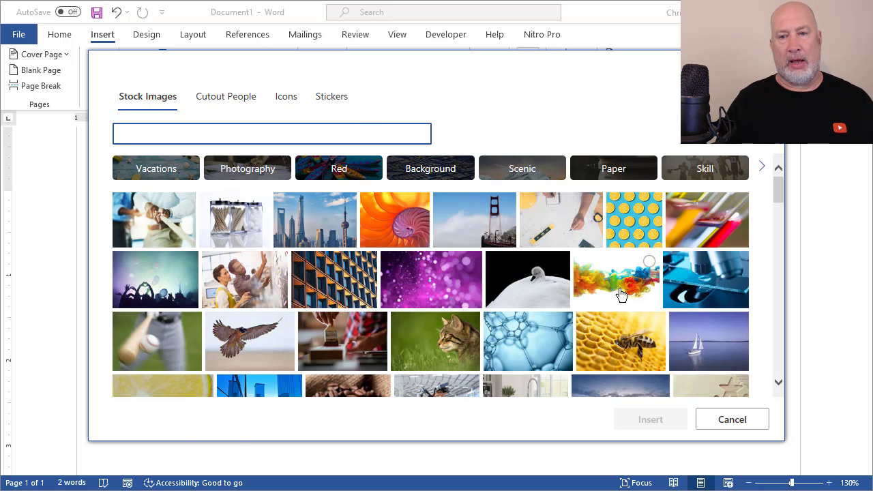
click(227, 331)
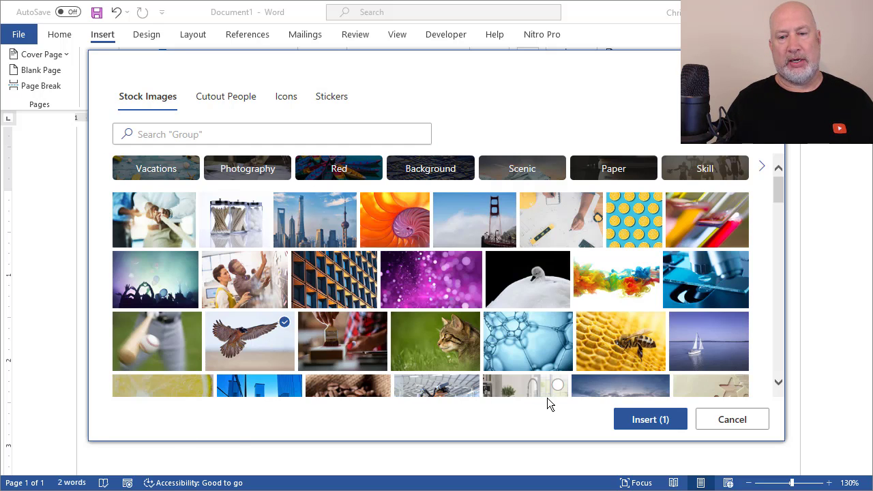
click(634, 418)
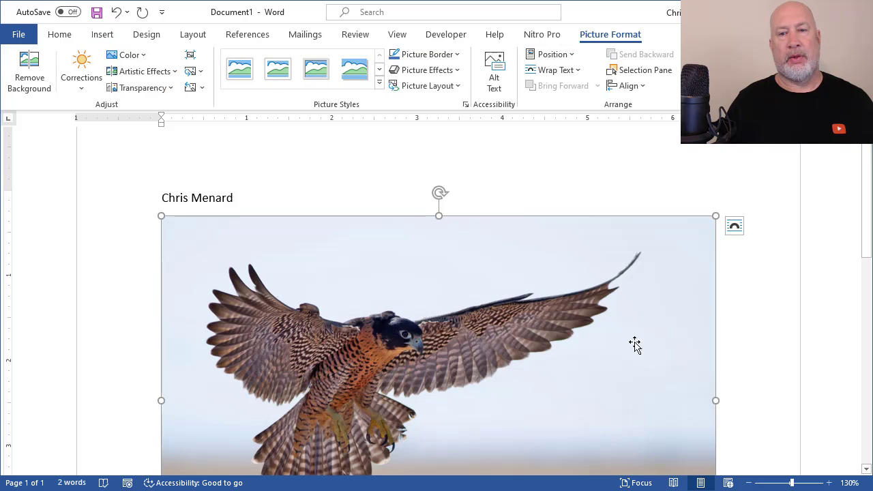